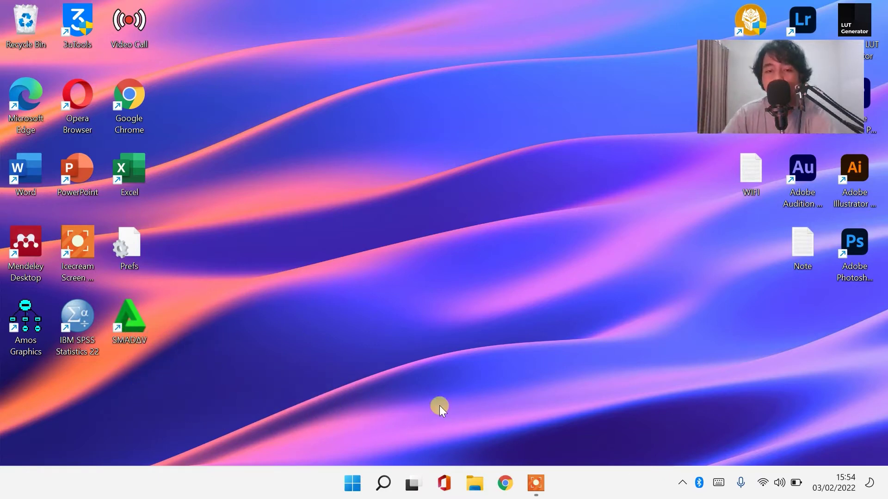
Open Control Panel and view its items as large icons.
left_click(390, 483)
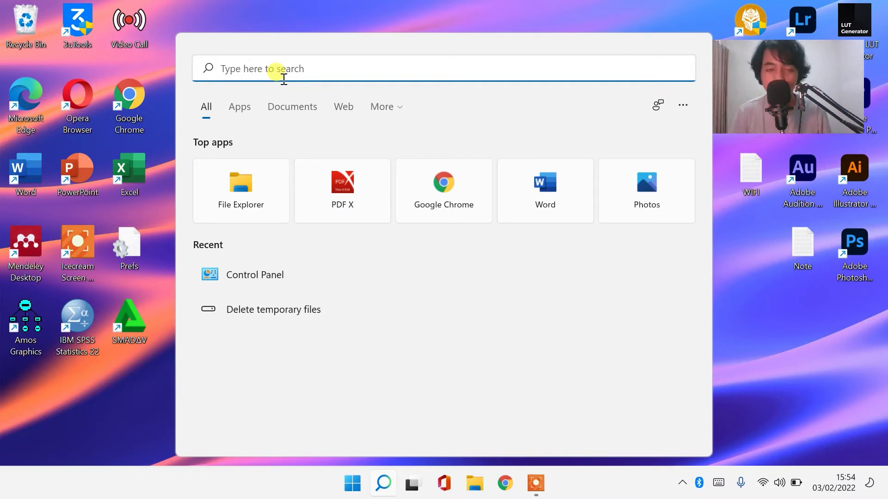
type("c")
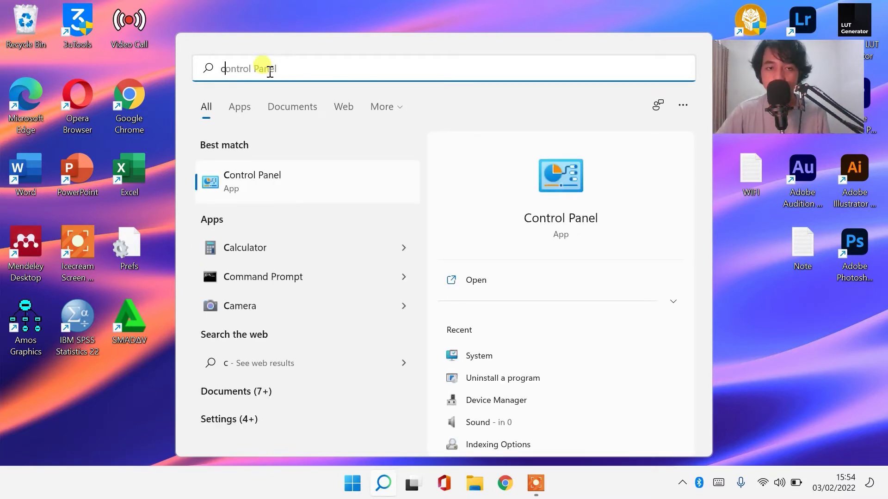
left_click(284, 186)
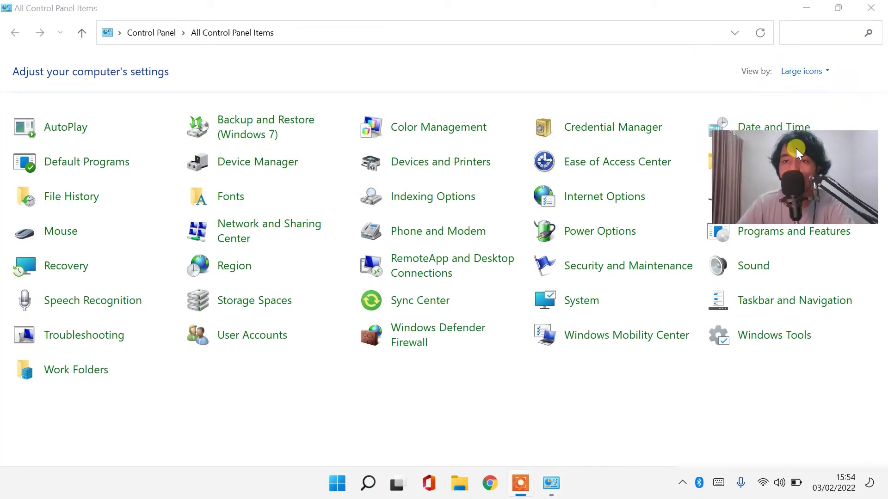
left_click(805, 73)
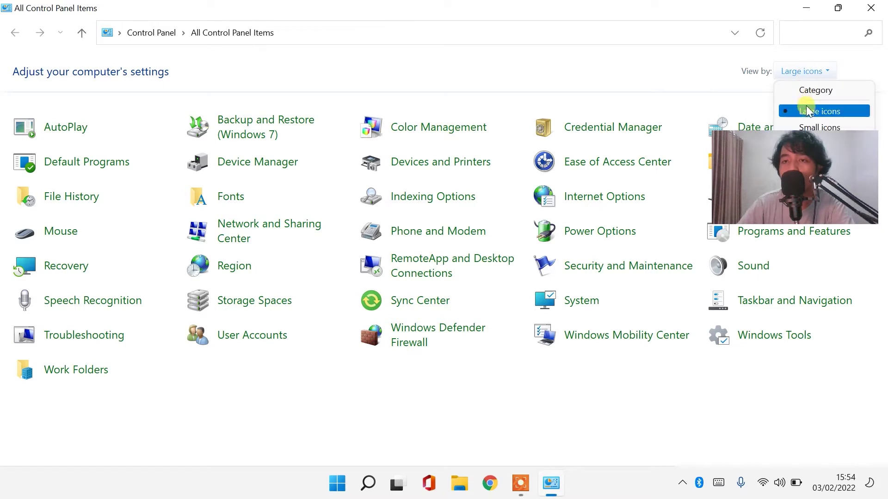
left_click(806, 111)
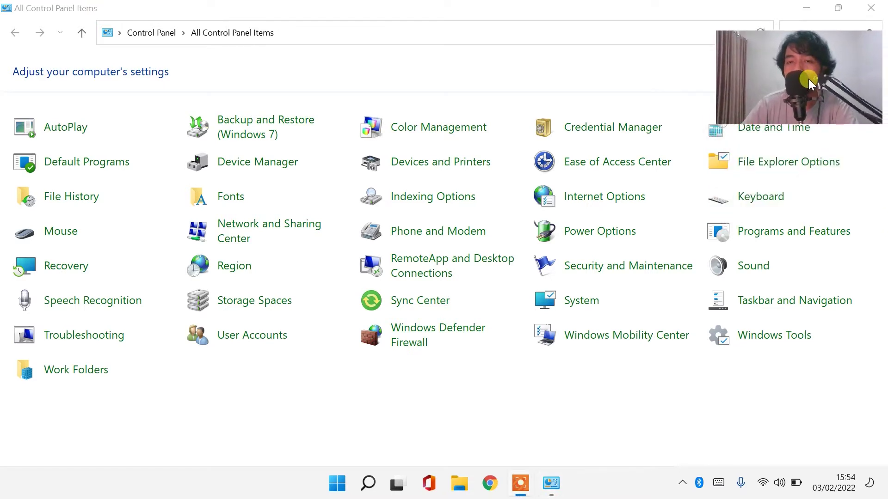
In Power Options, unlock the unavailable power button settings and save them with fast startup turned on.
left_click(575, 231)
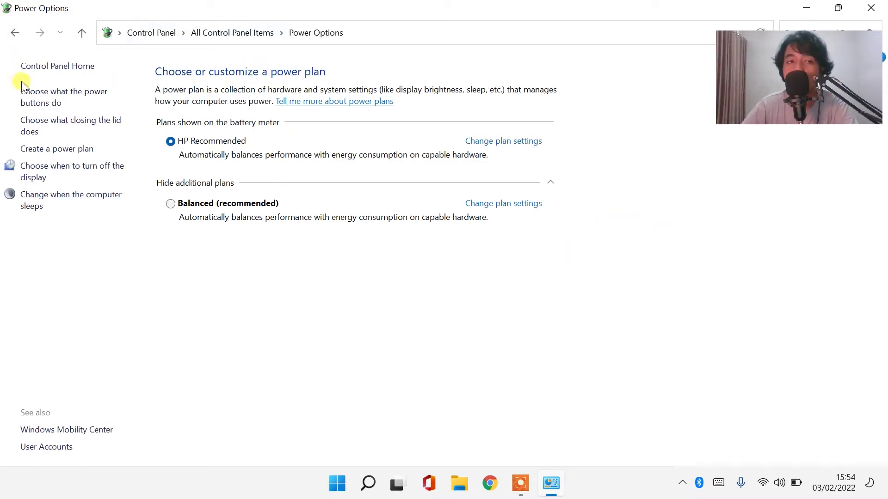
left_click(57, 104)
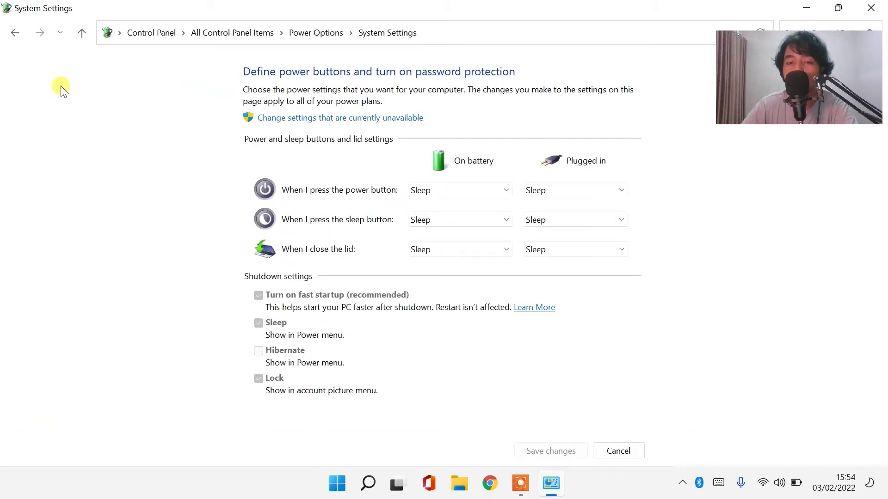
left_click(291, 120)
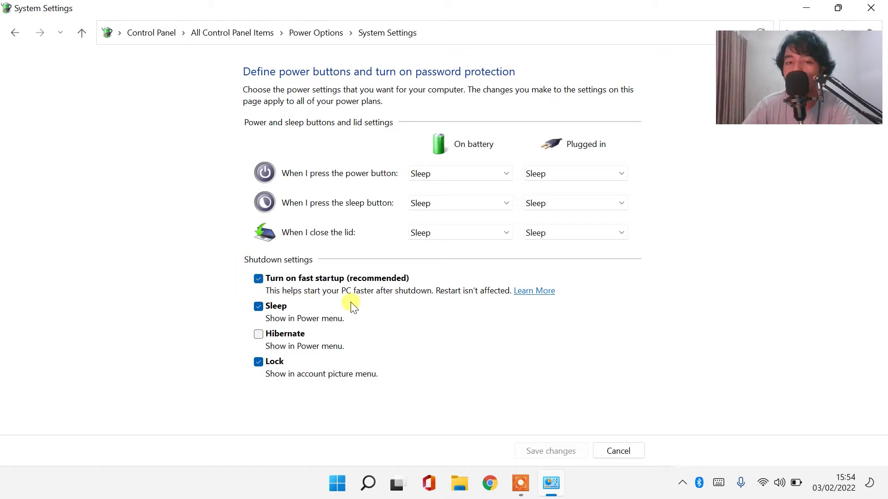
left_click(258, 279)
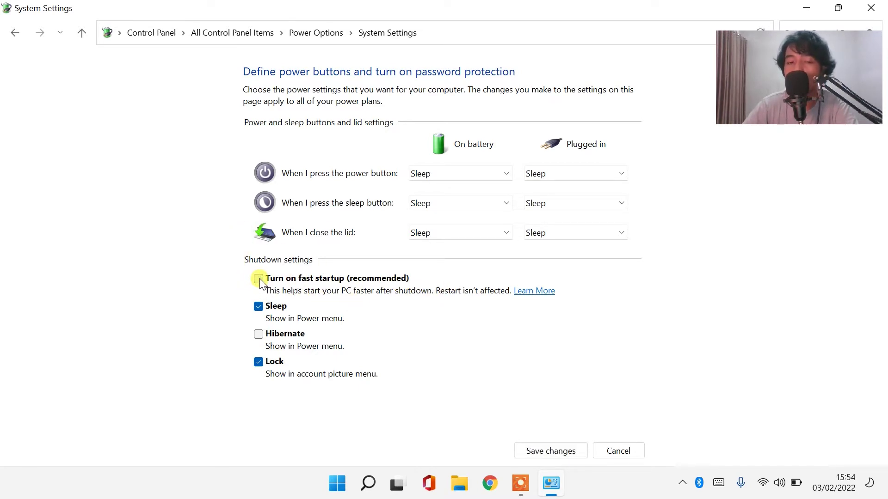
left_click(259, 280)
left_click(560, 455)
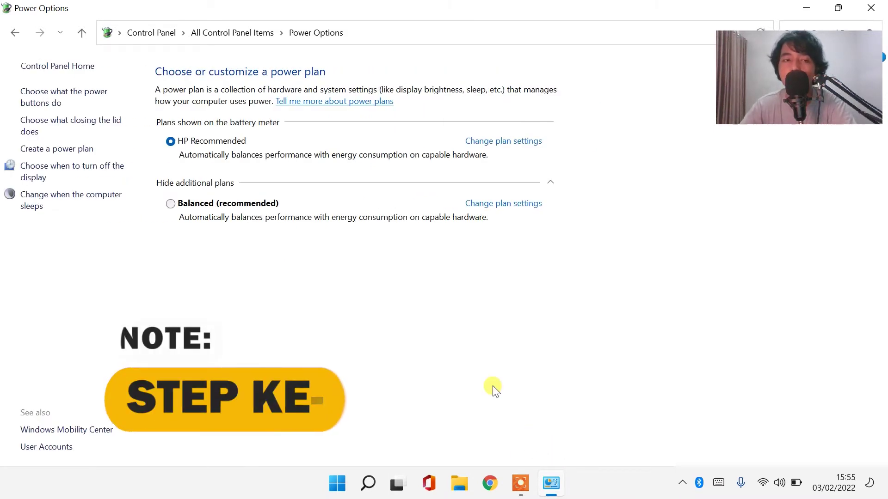
Create a power plan based on High performance, keeping the proposed name and the default display and sleep times.
left_click(42, 149)
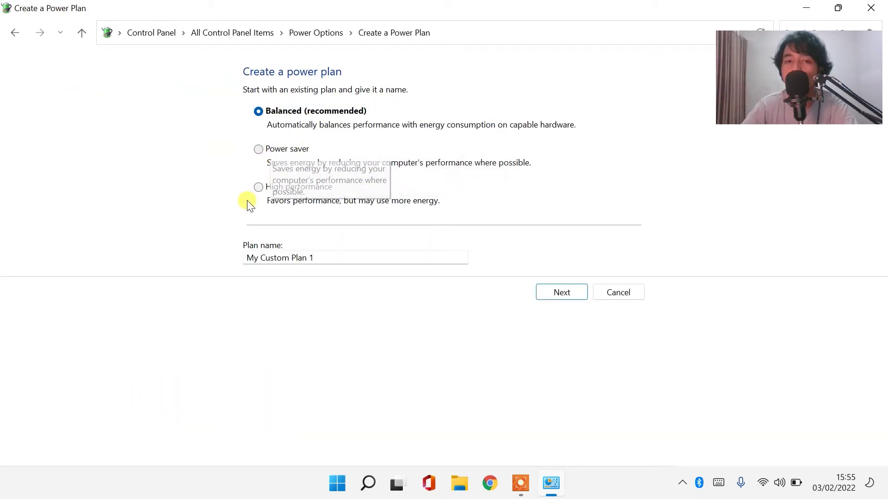
left_click(257, 189)
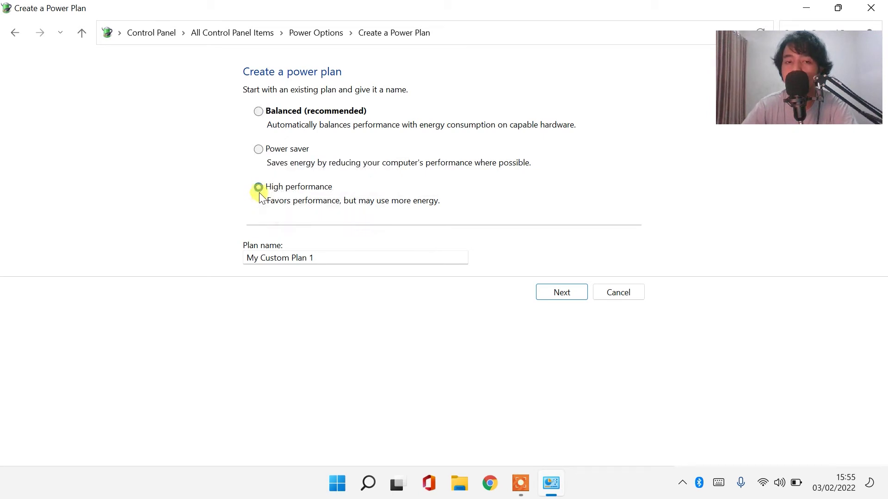
left_click(560, 293)
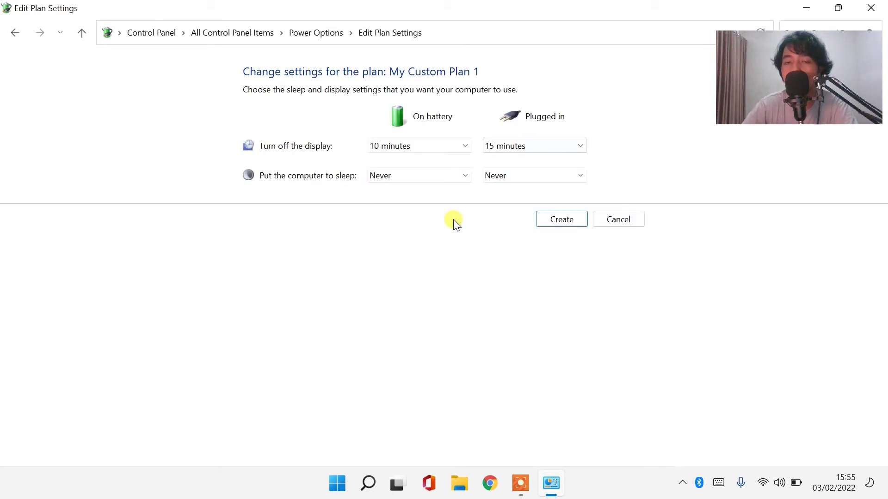
left_click(561, 221)
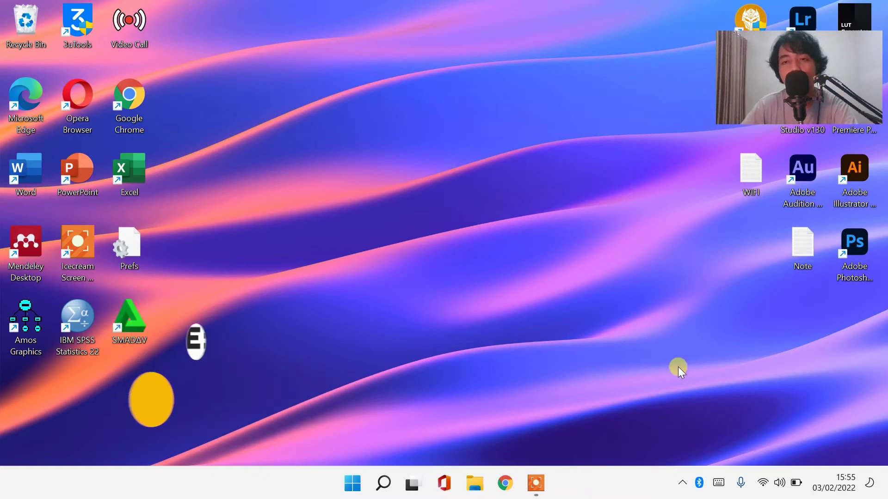
Open System Configuration by running msconfig.
right_click(360, 484)
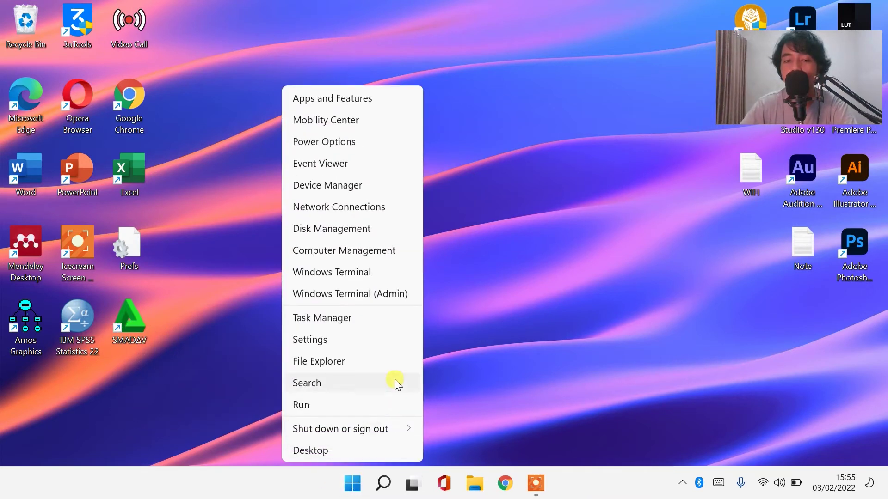
left_click(355, 406)
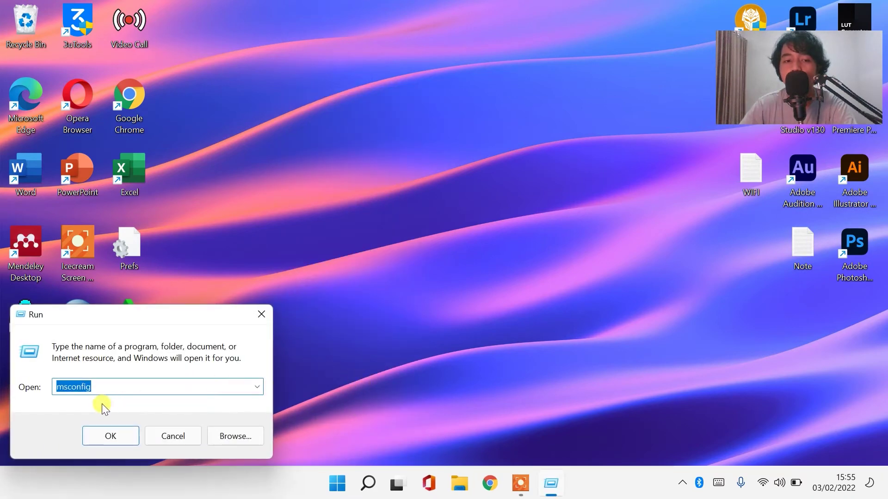
left_click(101, 385)
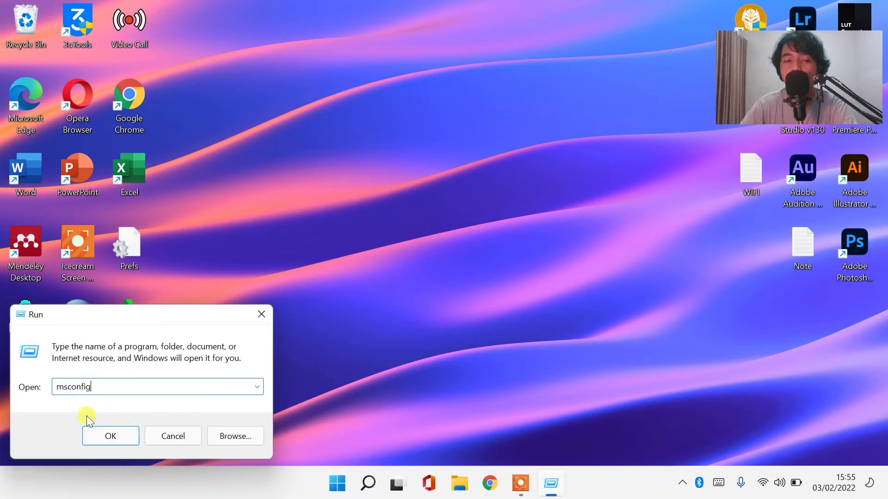
left_click(115, 438)
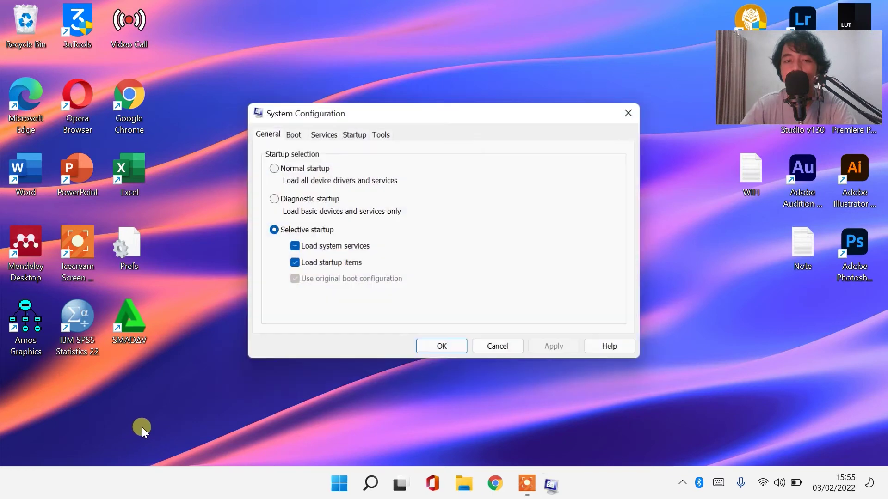
In the System Configuration services list, disable the AllJoyn Router Service, enable it again, and apply the settings.
left_click(329, 136)
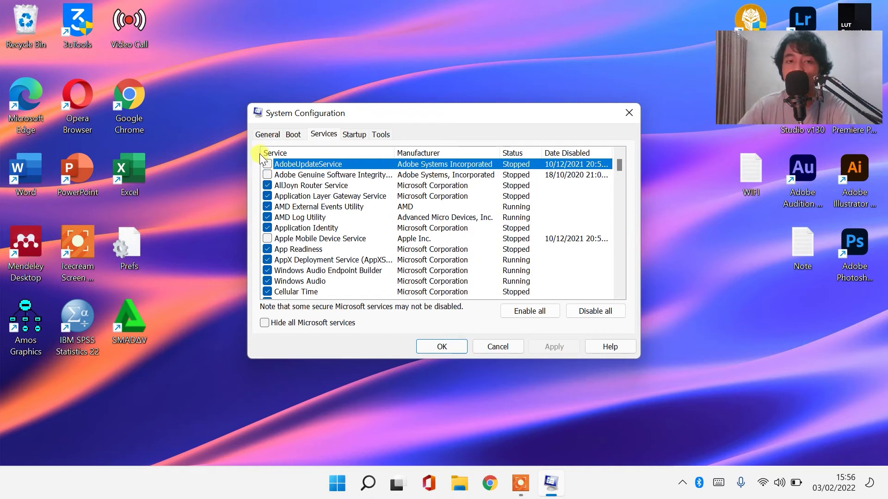
left_click(267, 186)
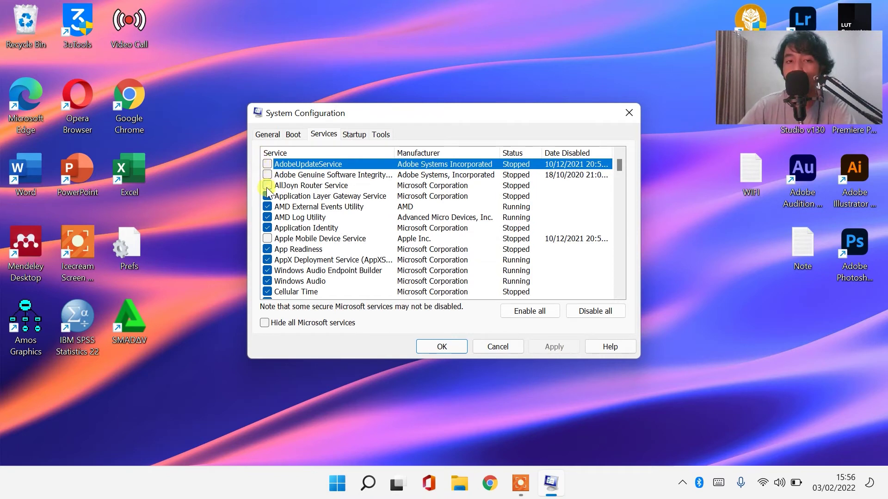
left_click(266, 186)
left_click(554, 347)
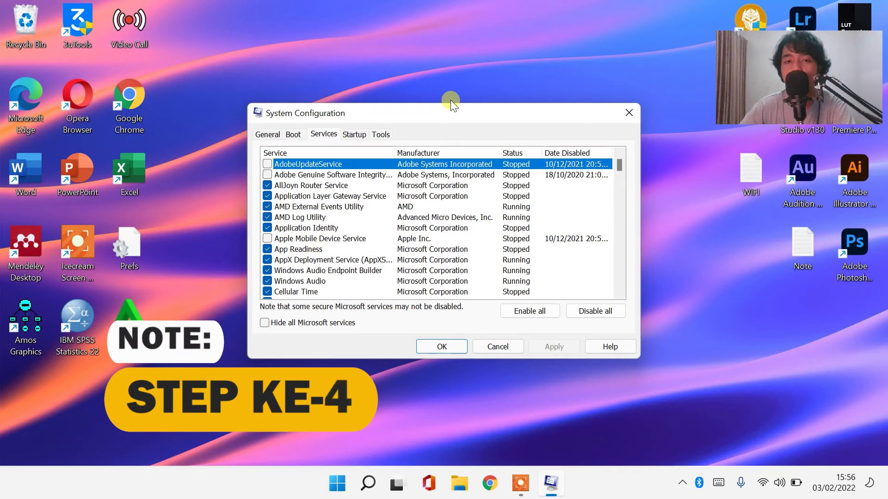
Open Task Manager's startup list from System Configuration and review which apps are enabled or disabled at startup.
left_click(357, 133)
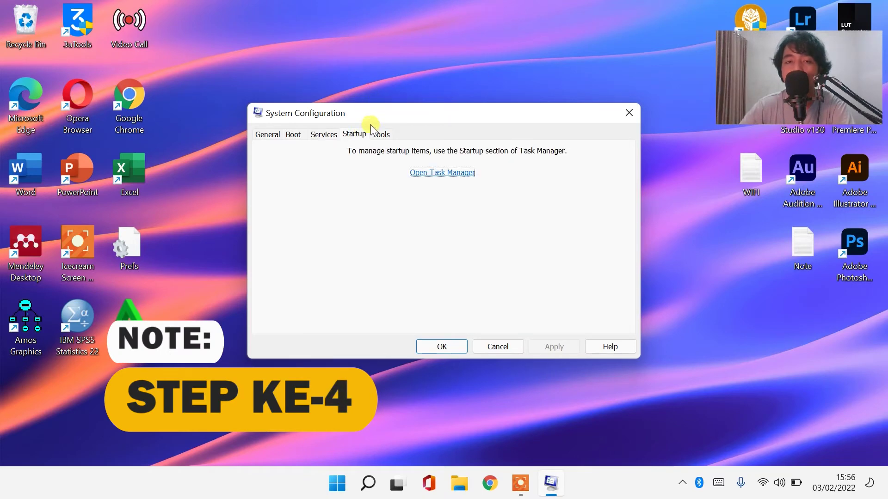
left_click(456, 175)
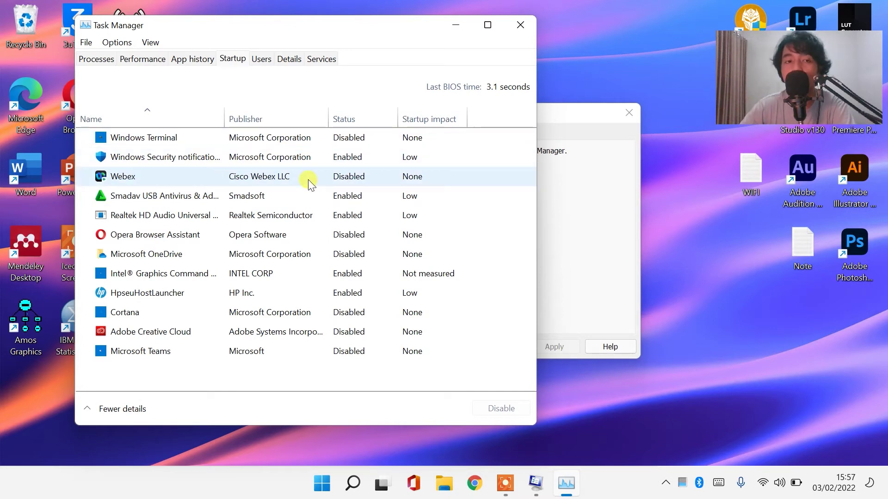
left_click(159, 157)
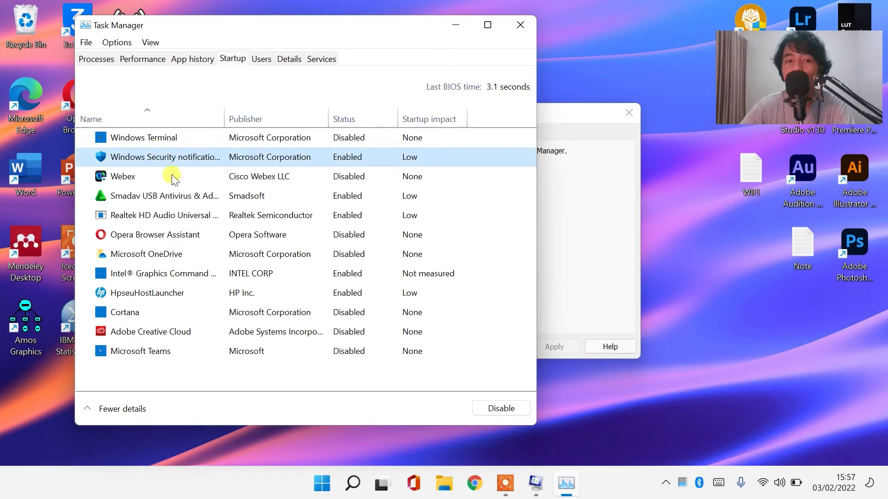
left_click(190, 195)
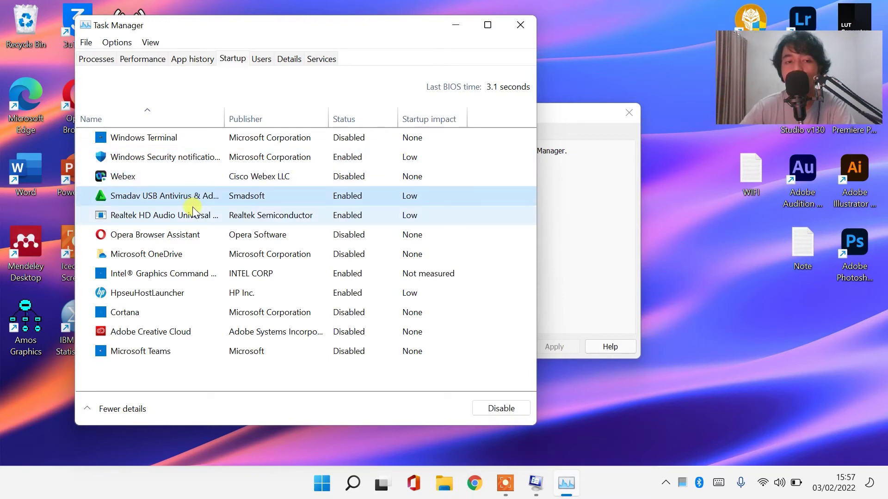
left_click(146, 284)
left_click(157, 273)
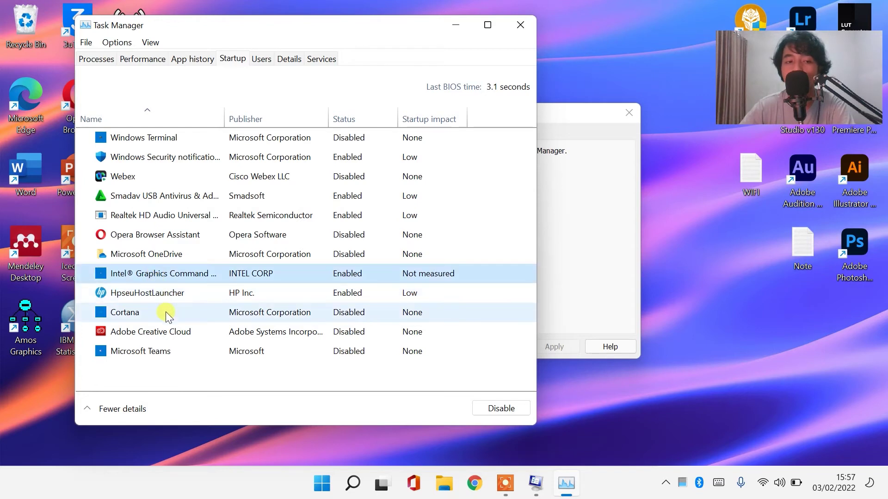
left_click(194, 312)
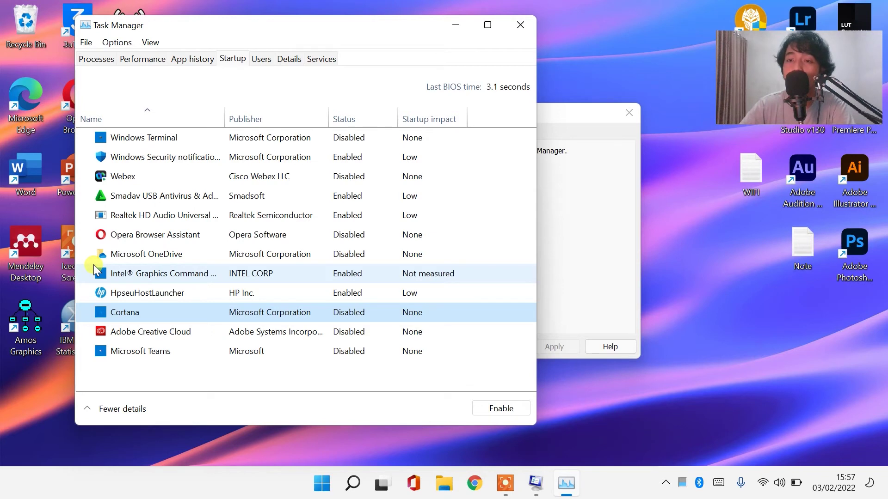
Enable the Webex startup item, then disable it again.
right_click(132, 172)
left_click(158, 179)
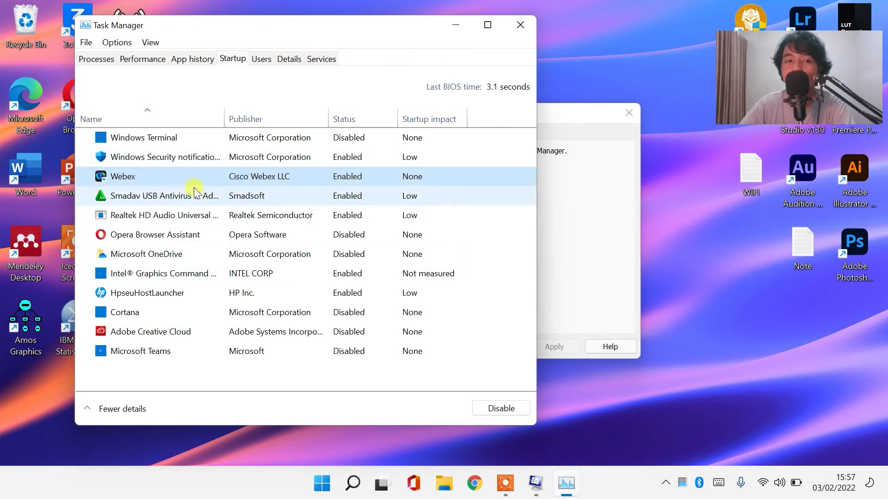
right_click(257, 180)
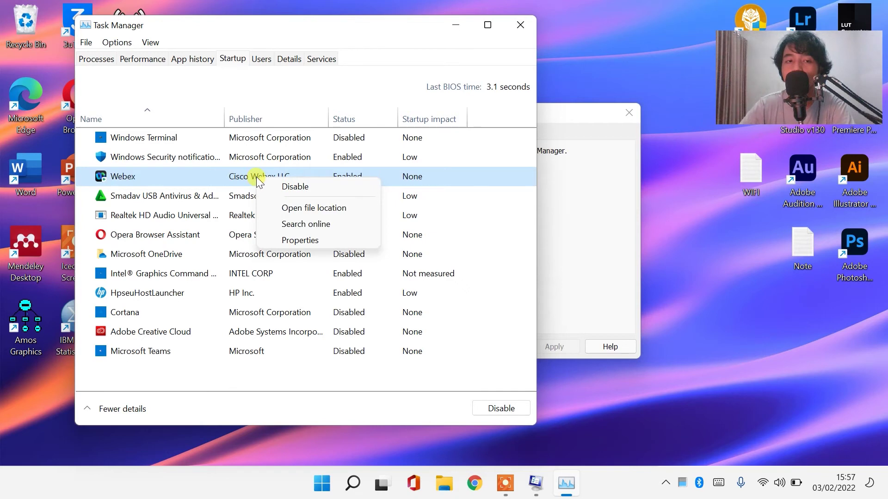
left_click(276, 190)
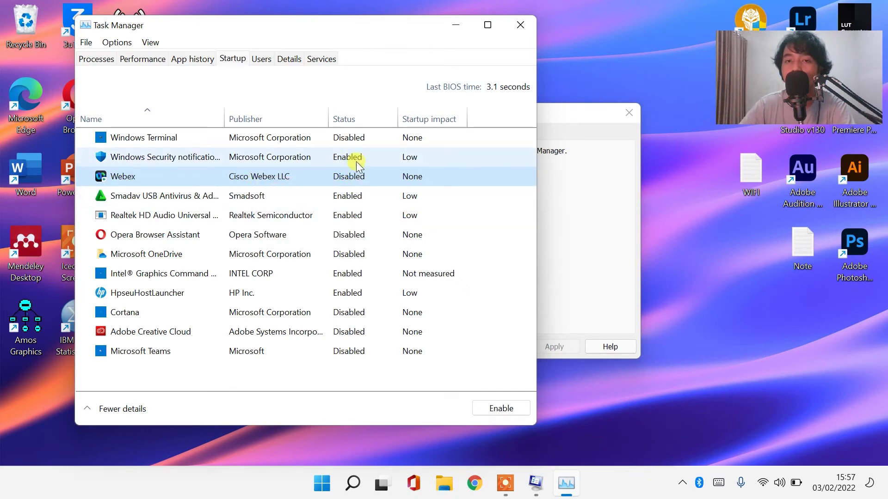
Close Task Manager and accept the System Configuration settings.
left_click(521, 24)
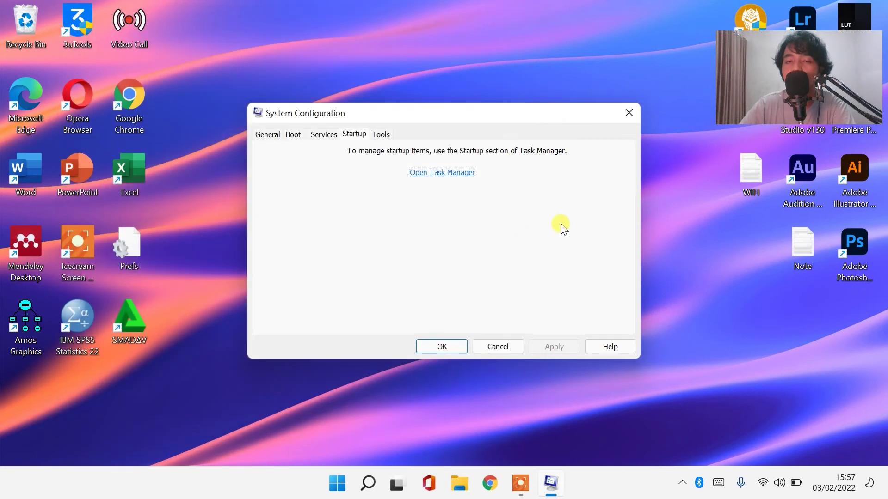
left_click(451, 347)
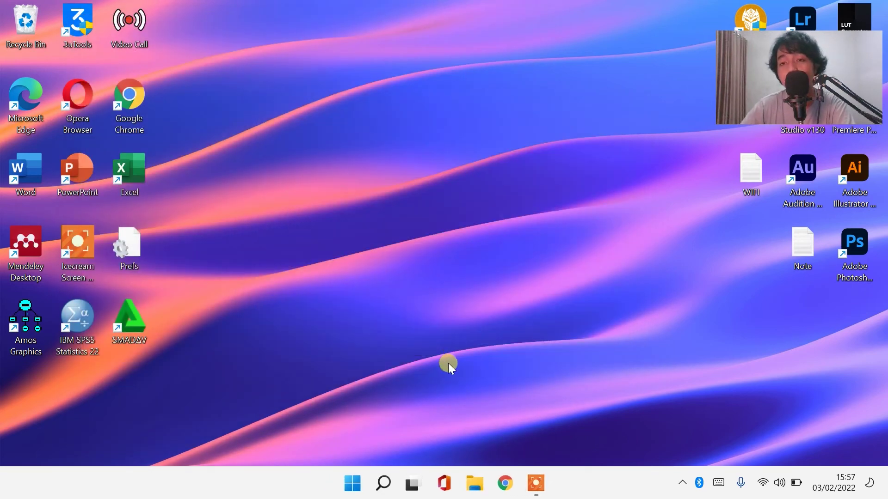